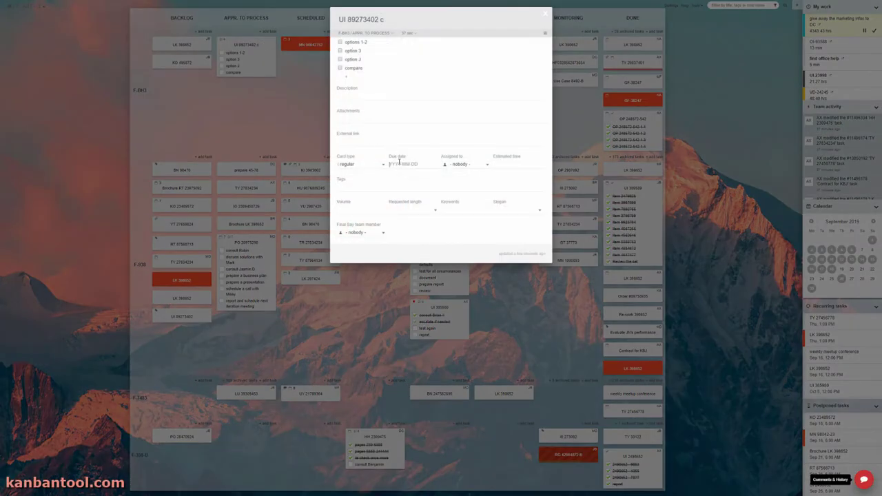
Set the due date of card "UI 89273402 c" to 2019-09-12 and assign the card to a team member.
{"action": "left_click", "coordinate": [398, 162]}
{"action": "left_click", "coordinate": [421, 218]}
{"action": "left_click", "coordinate": [480, 165]}
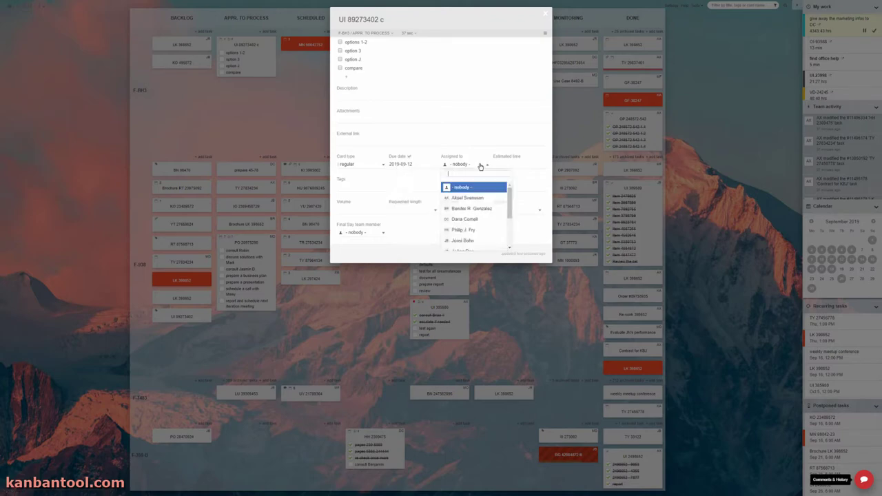
{"action": "left_click", "coordinate": [484, 218]}
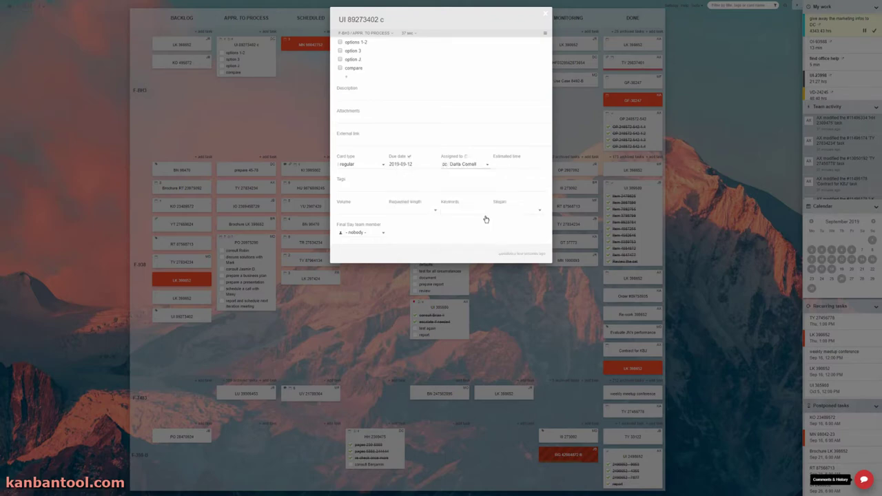
{"action": "left_click", "coordinate": [672, 208]}
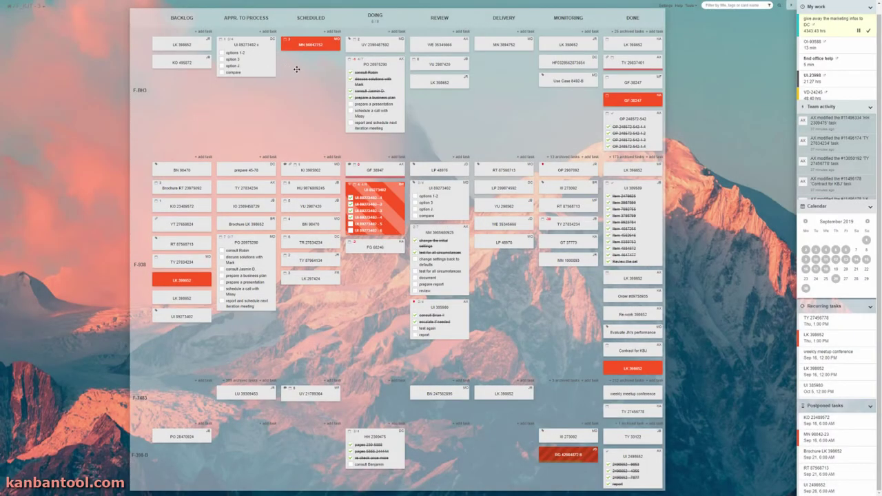
Move card "UI 89273402 c" from Appr. to Process to Scheduled within the F-BH3 swimlane.
{"action": "left_click_drag", "start_coordinate": [296, 68], "coordinate": [323, 129]}
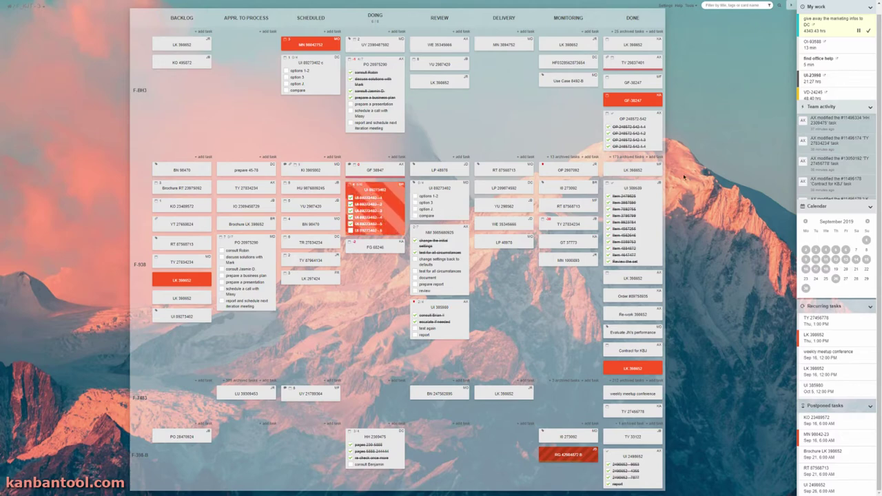
Create a task about contacting a person in the F-BH3 Backlog and assign it to a team member.
{"action": "left_click", "coordinate": [199, 31]}
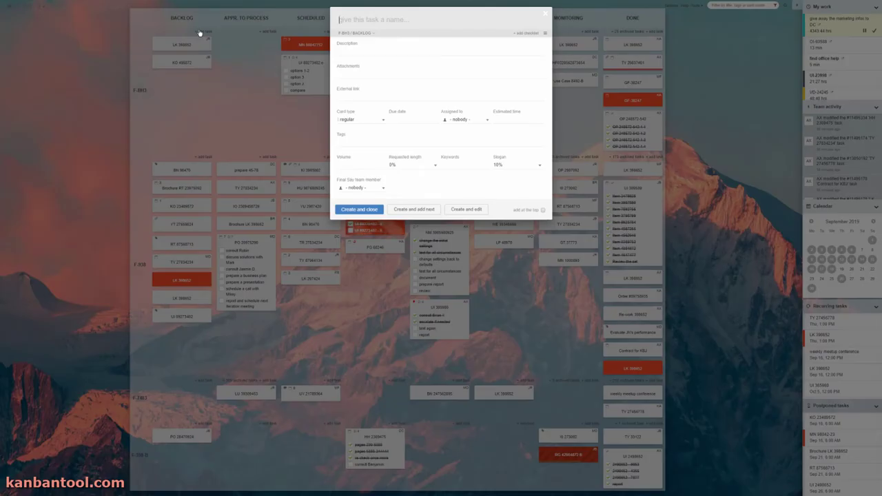
{"action": "type", "text": "contact Jack"}
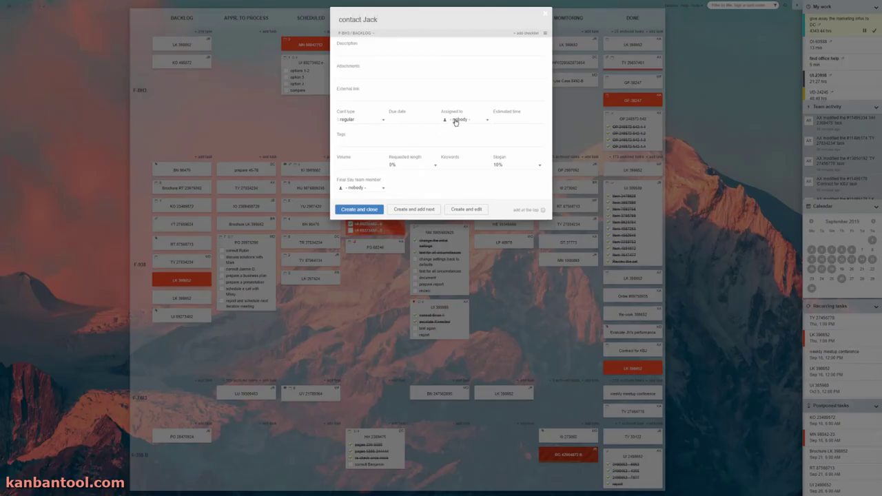
{"action": "left_click", "coordinate": [455, 122]}
{"action": "left_click", "coordinate": [472, 184]}
{"action": "left_click", "coordinate": [359, 209]}
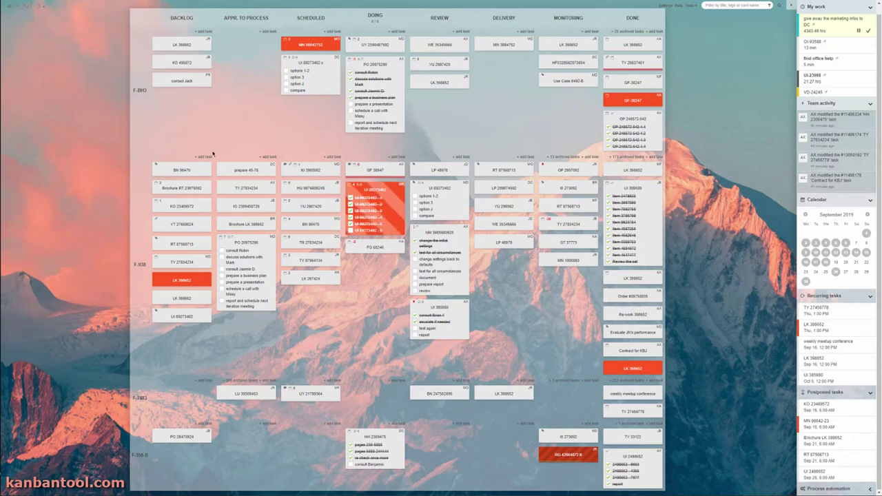
Assign card "BN 98470" in the F-938 Backlog to a team member.
{"action": "left_click", "coordinate": [204, 168]}
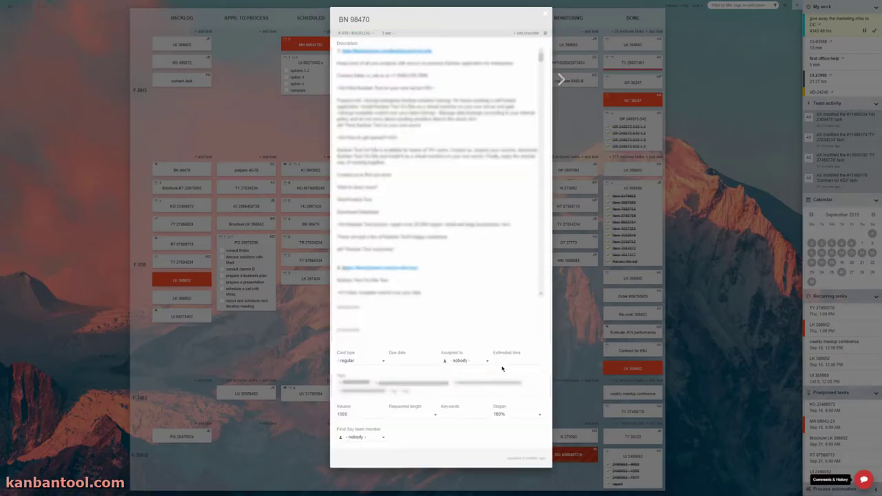
{"action": "left_click", "coordinate": [473, 363]}
{"action": "left_click", "coordinate": [478, 440]}
{"action": "key", "text": "Escape"}
Collapse the Backlog, Scheduled, Review, Delivery and Monitoring columns and the F-7483 swimlane.
{"action": "left_click", "coordinate": [194, 22]}
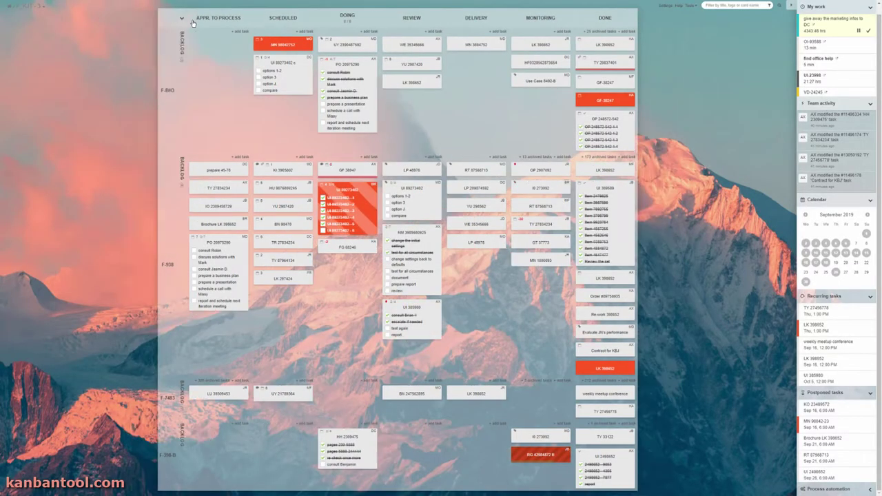
{"action": "left_click", "coordinate": [297, 20]}
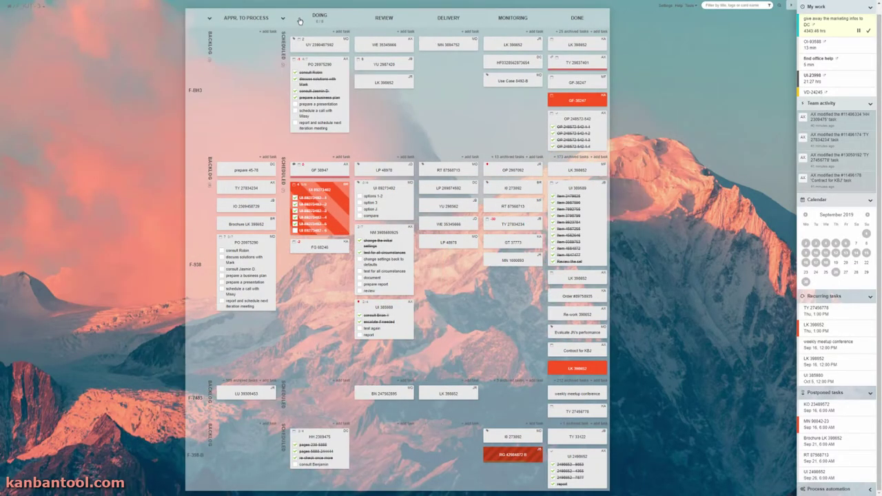
{"action": "left_click", "coordinate": [399, 20]}
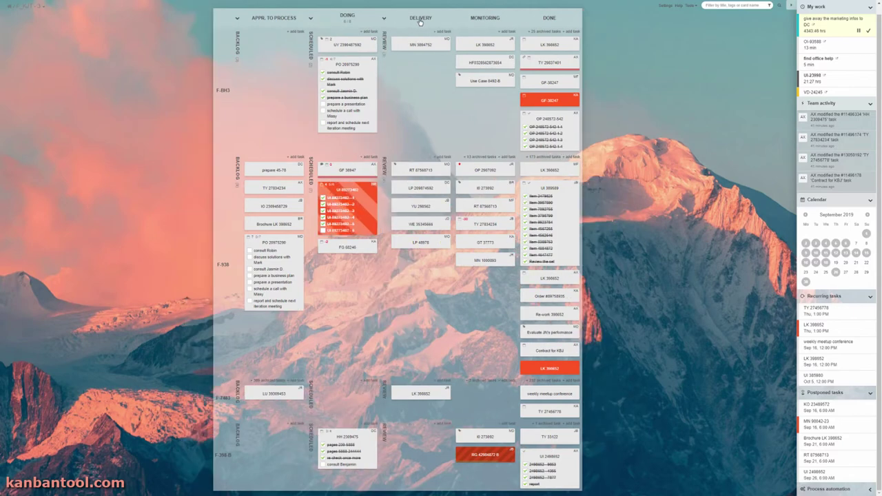
{"action": "left_click", "coordinate": [419, 21]}
{"action": "left_click", "coordinate": [452, 20]}
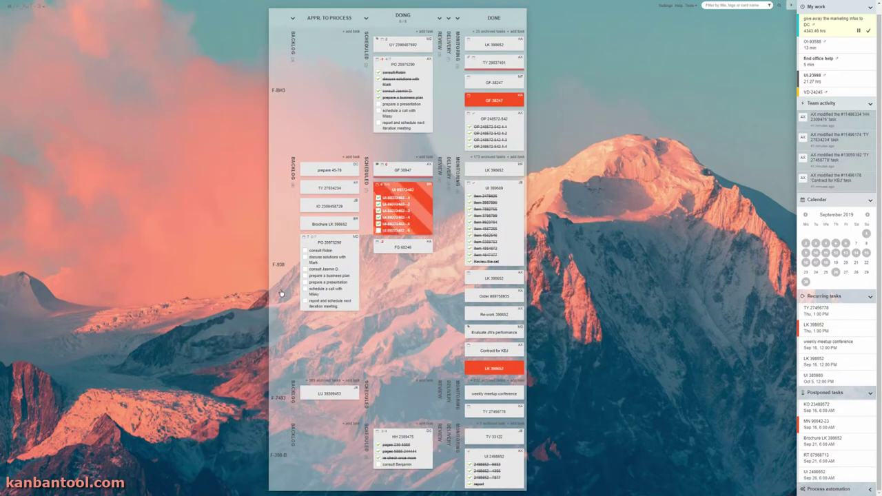
{"action": "left_click", "coordinate": [273, 399]}
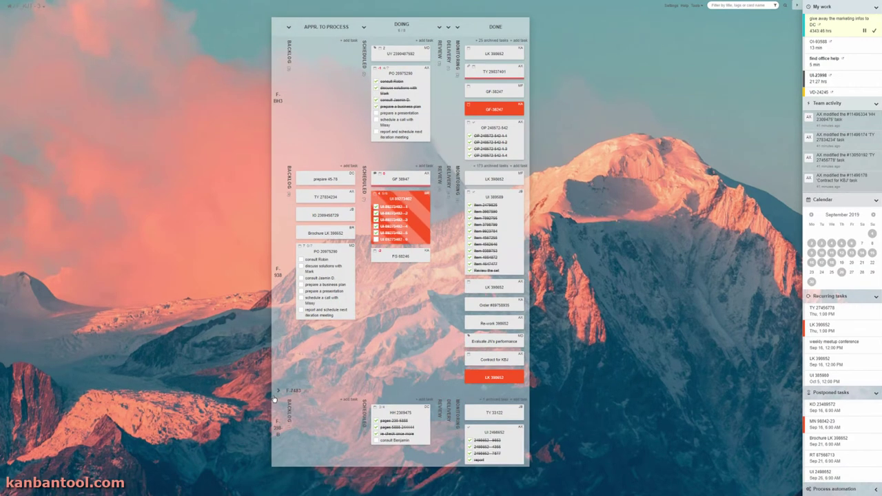
Expand the collapsed Backlog, Scheduled, Review, Delivery and Monitoring columns and the F-7483 swimlane again.
{"action": "left_click", "coordinate": [288, 49]}
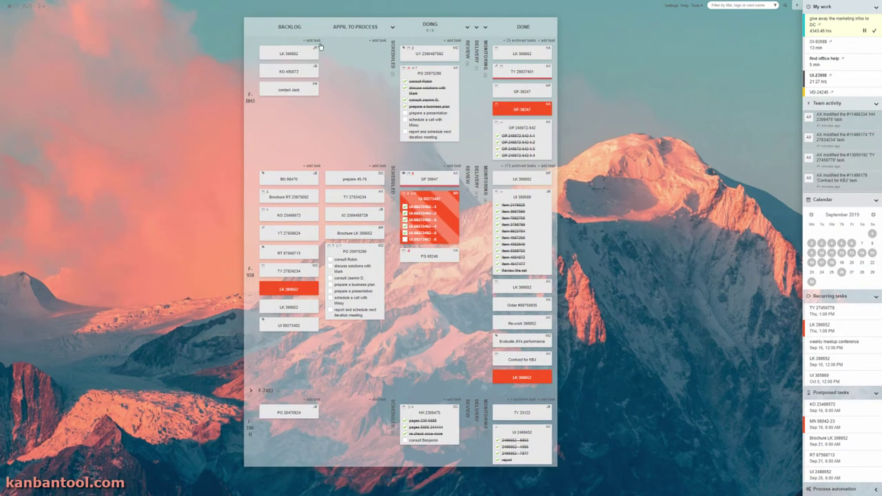
{"action": "left_click", "coordinate": [397, 51]}
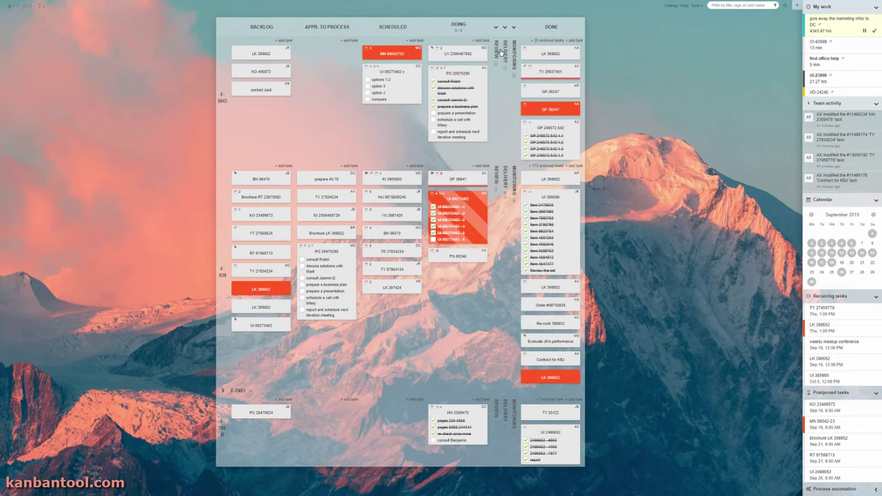
{"action": "left_click", "coordinate": [497, 52]}
{"action": "left_click", "coordinate": [531, 51]}
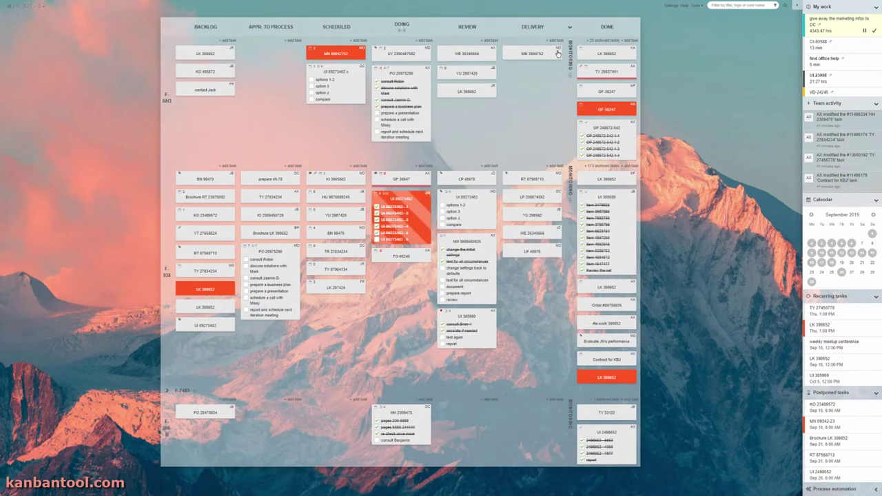
{"action": "left_click", "coordinate": [569, 53]}
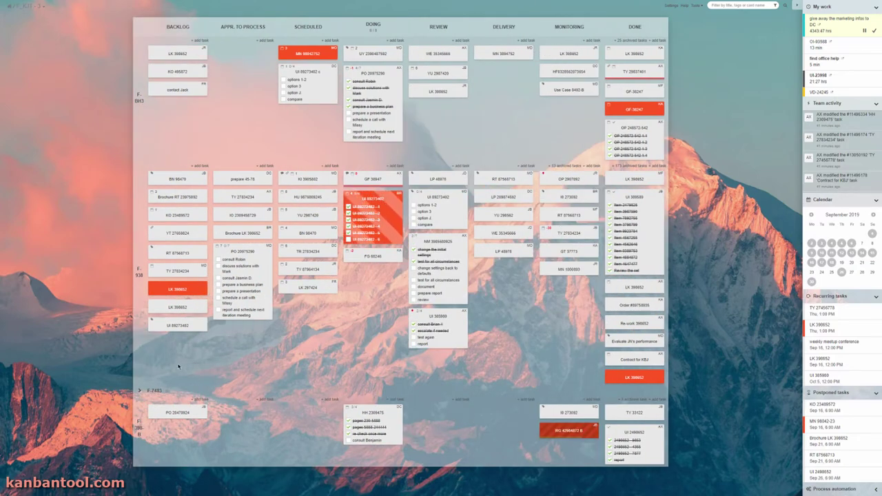
{"action": "left_click", "coordinate": [165, 396]}
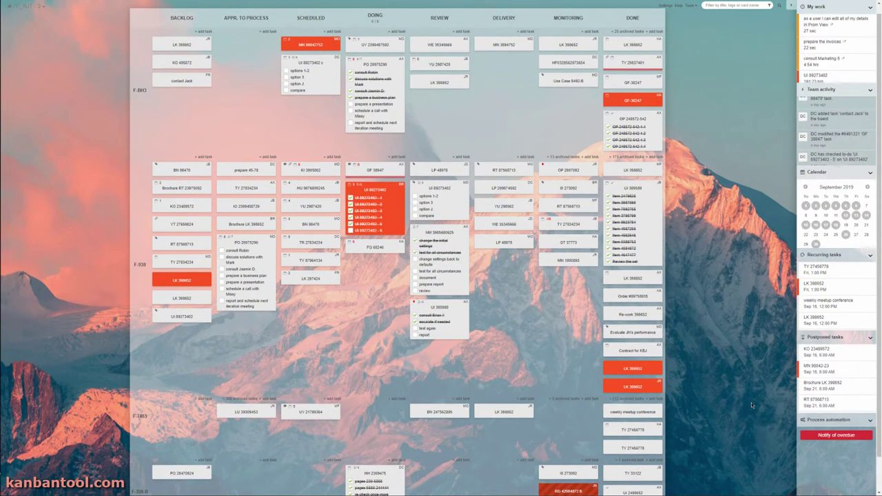
Post the comment "Where is the missing documentation, pls?" on card "GF 38947" and have it notify one team member.
{"action": "left_click", "coordinate": [391, 174]}
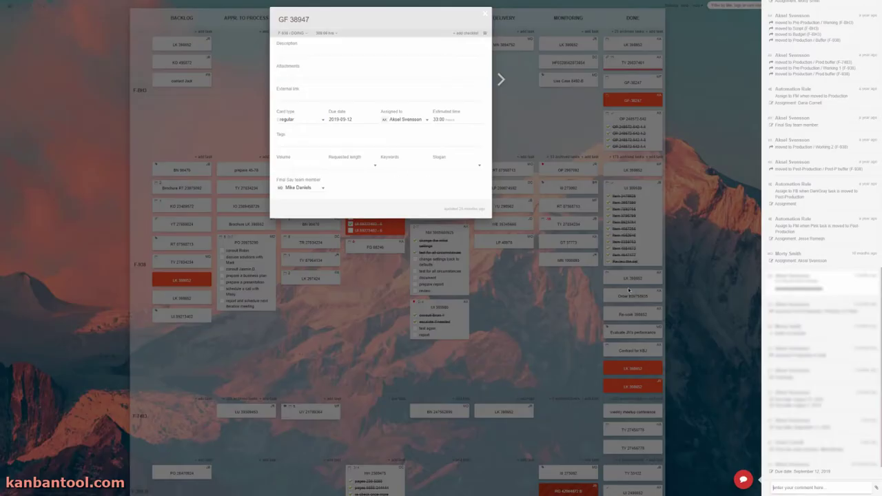
{"action": "left_click", "coordinate": [798, 488]}
{"action": "type", "text": "Wh"}
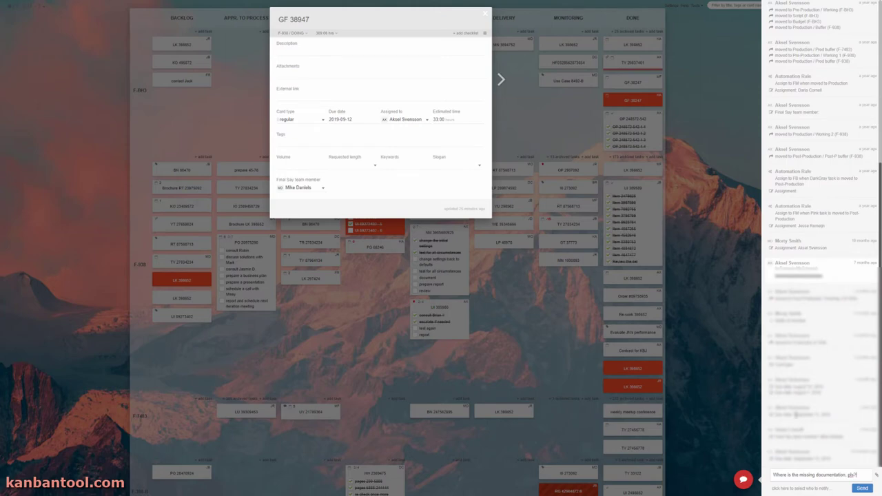
{"action": "left_click", "coordinate": [785, 488]}
{"action": "left_click", "coordinate": [789, 469]}
{"action": "left_click", "coordinate": [862, 488]}
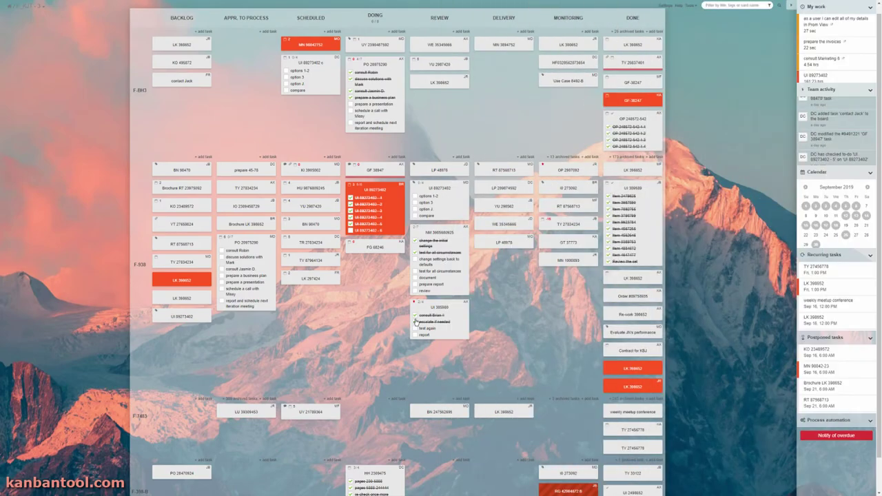
Post the comment "Please include these in processing. thank you" with an attached file on card "UY 21789364" in Scheduled.
{"action": "left_click", "coordinate": [311, 412]}
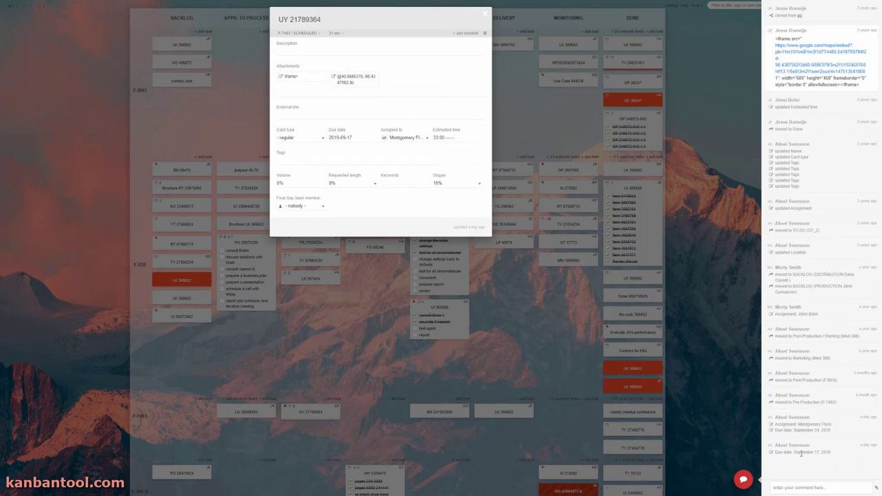
{"action": "left_click", "coordinate": [801, 486]}
{"action": "type", "text": "Please include these in processing. thank you"}
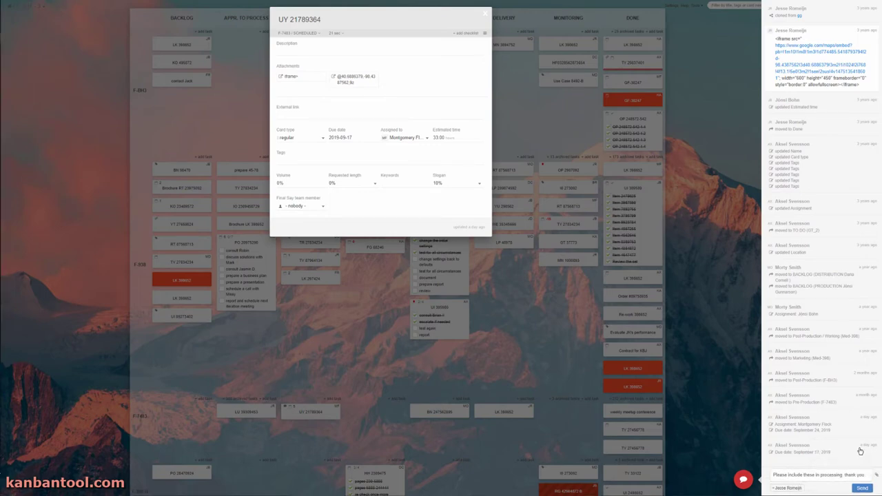
{"action": "left_click", "coordinate": [876, 474]}
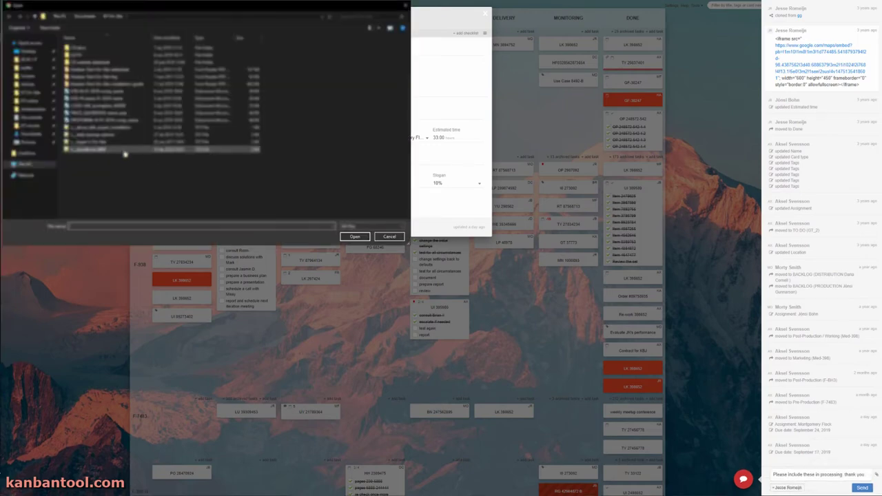
{"action": "left_click", "coordinate": [114, 121]}
{"action": "left_click", "coordinate": [354, 236]}
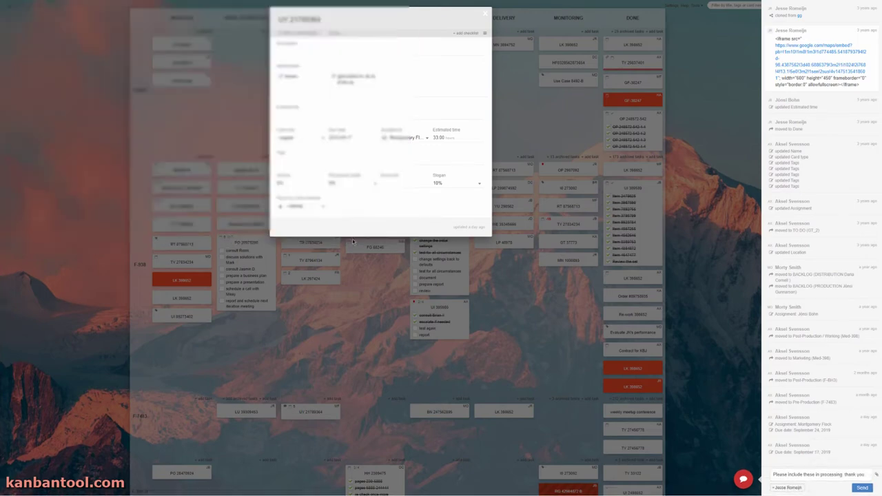
{"action": "left_click", "coordinate": [863, 488]}
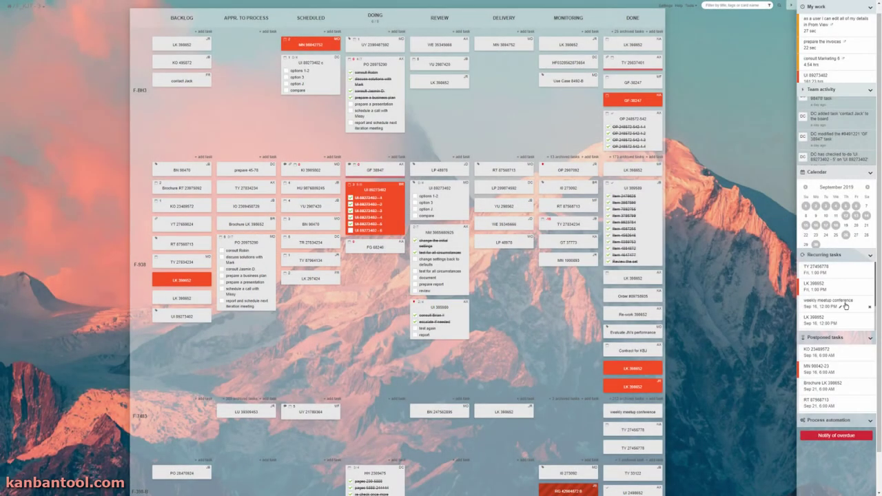
Comment "Is 2PM on Friday good for everyone this week?" on the recurring task "weekly meetup conference", notifying all listed team members.
{"action": "left_click", "coordinate": [846, 306]}
{"action": "left_click", "coordinate": [864, 479]}
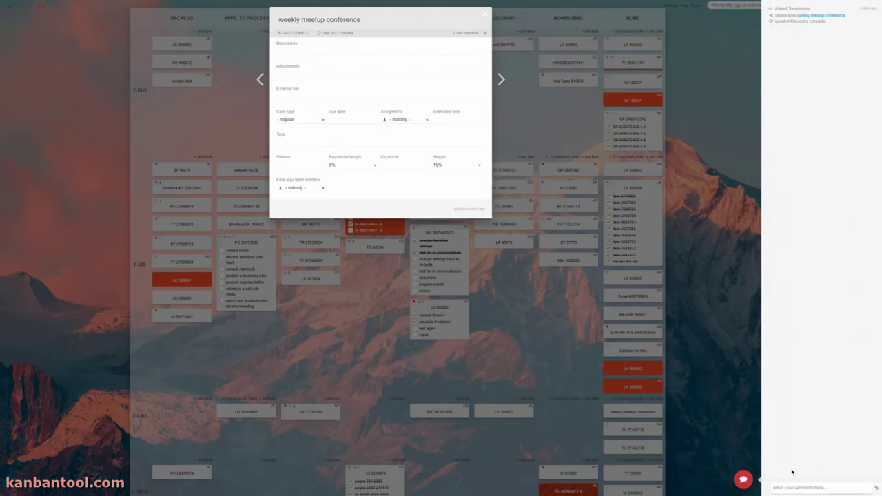
{"action": "type", "text": "hi"}
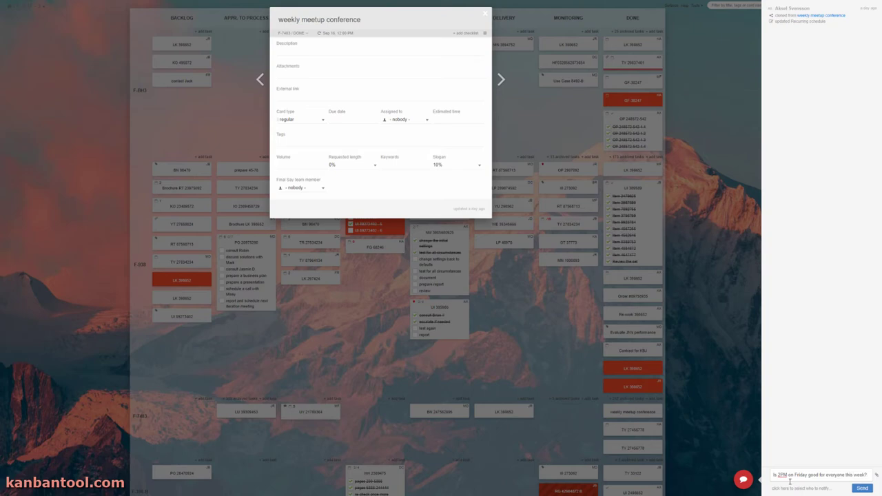
{"action": "left_click", "coordinate": [789, 485]}
{"action": "left_click", "coordinate": [792, 455]}
{"action": "left_click", "coordinate": [806, 471]}
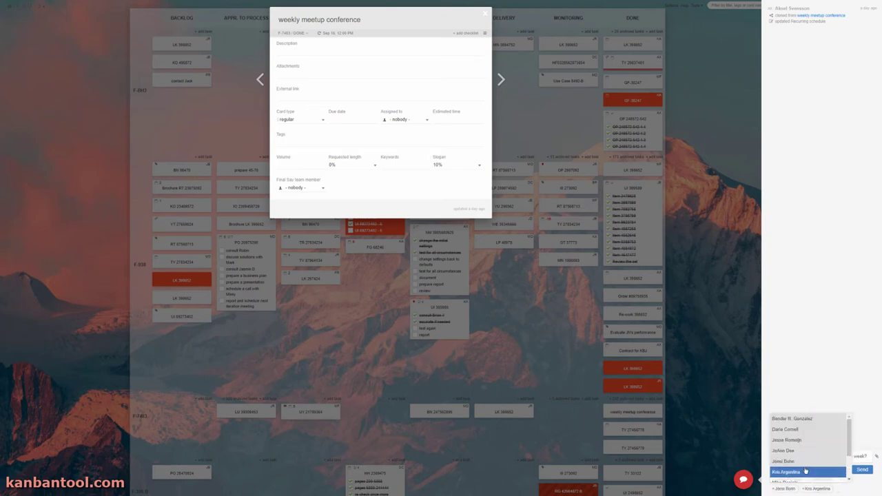
{"action": "left_click", "coordinate": [792, 429]}
{"action": "left_click", "coordinate": [862, 450]}
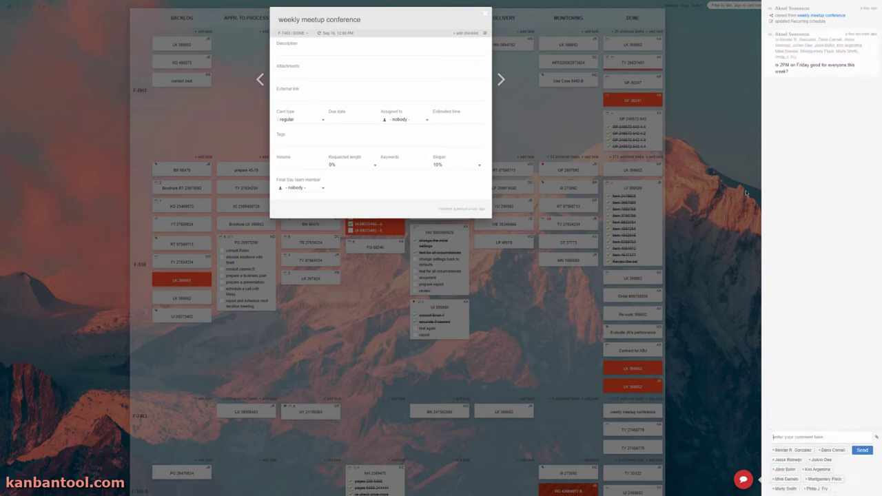
{"action": "left_click", "coordinate": [746, 194]}
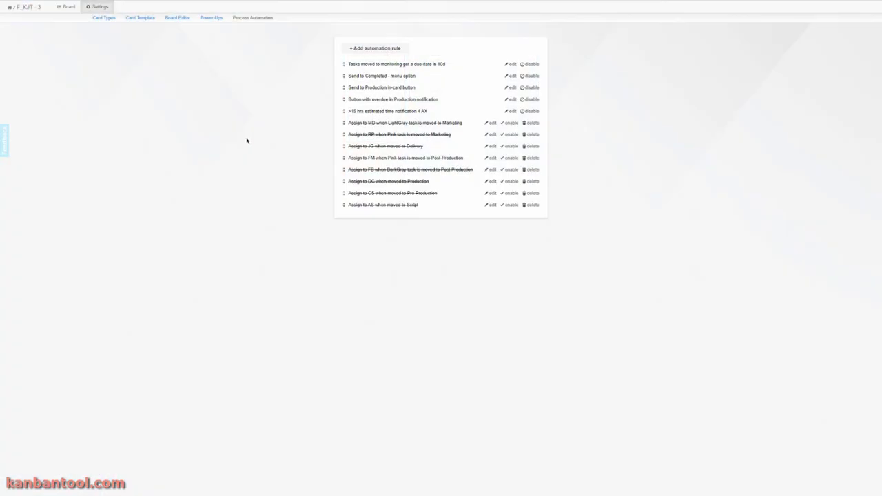
Review the automation rules for monitoring due dates, the Send to Completed menu option and >15 hrs estimates, and return to the board.
{"action": "left_click", "coordinate": [510, 65]}
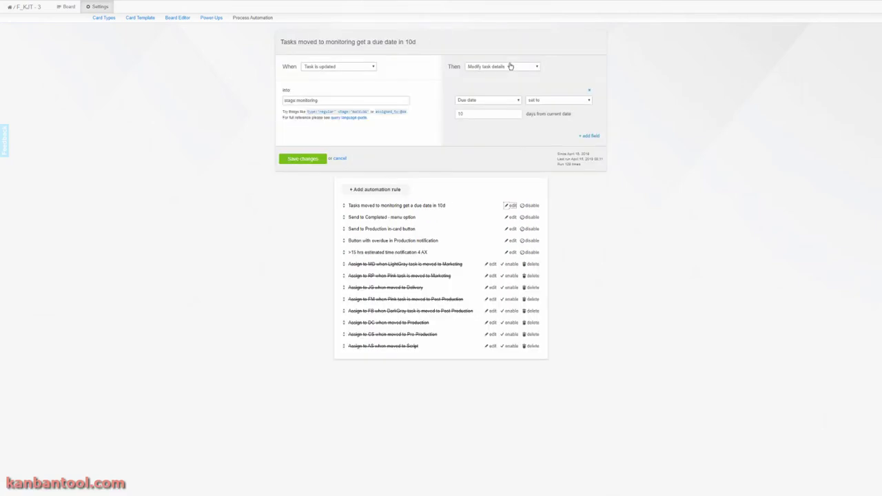
{"action": "left_click", "coordinate": [512, 217]}
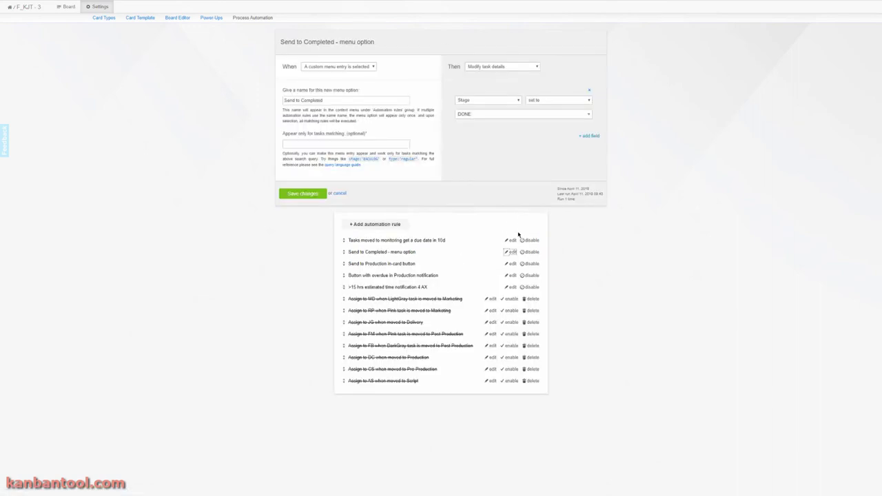
{"action": "left_click", "coordinate": [512, 287]}
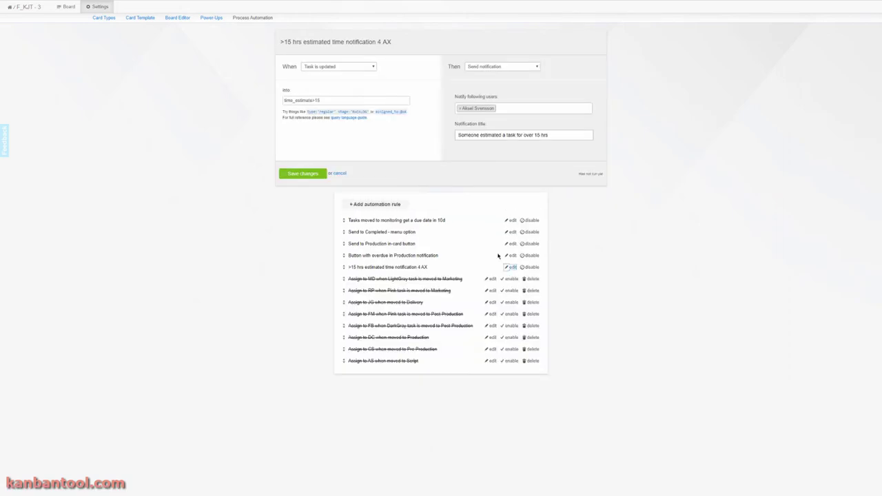
{"action": "left_click", "coordinate": [69, 7]}
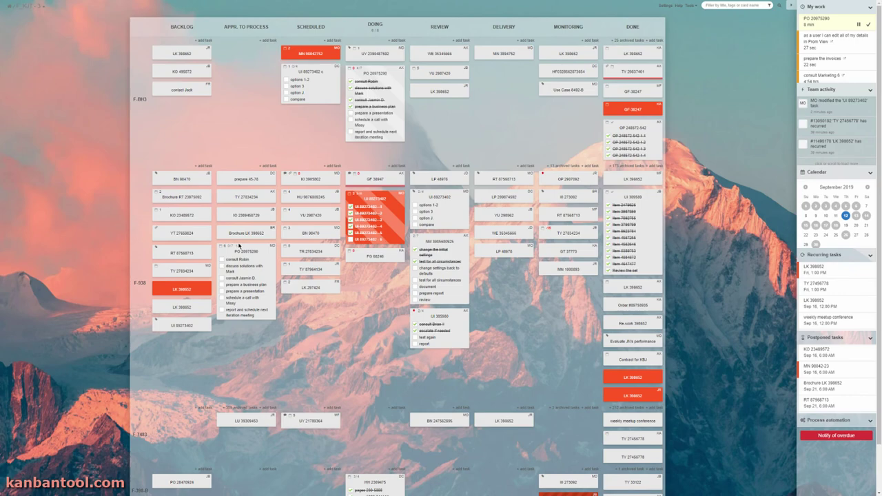
Review the dependencies of card PO 20975290, examining tasks TY 29837401 and Report on HR problems encountered, and return to the board.
{"action": "left_click", "coordinate": [244, 249]}
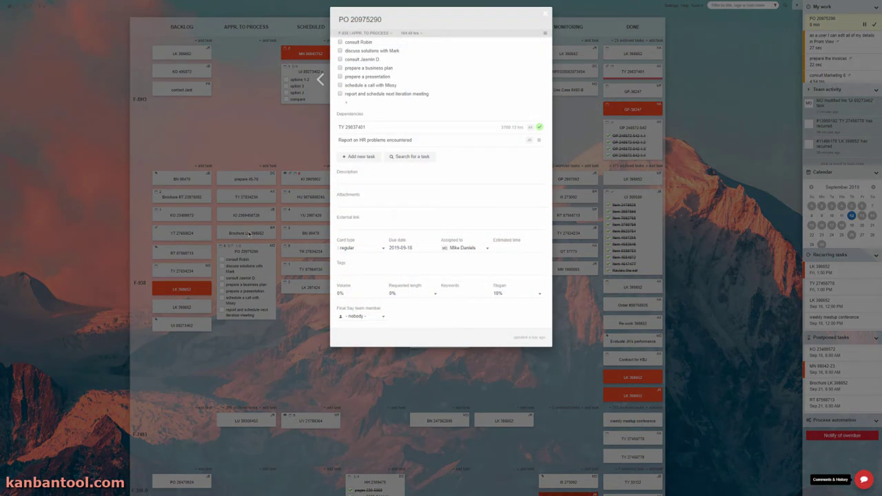
{"action": "left_click", "coordinate": [360, 128]}
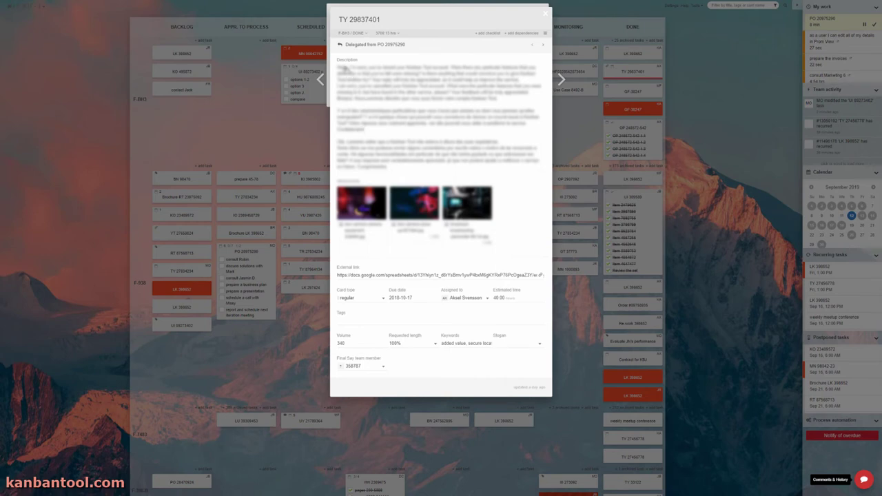
{"action": "left_click", "coordinate": [340, 45]}
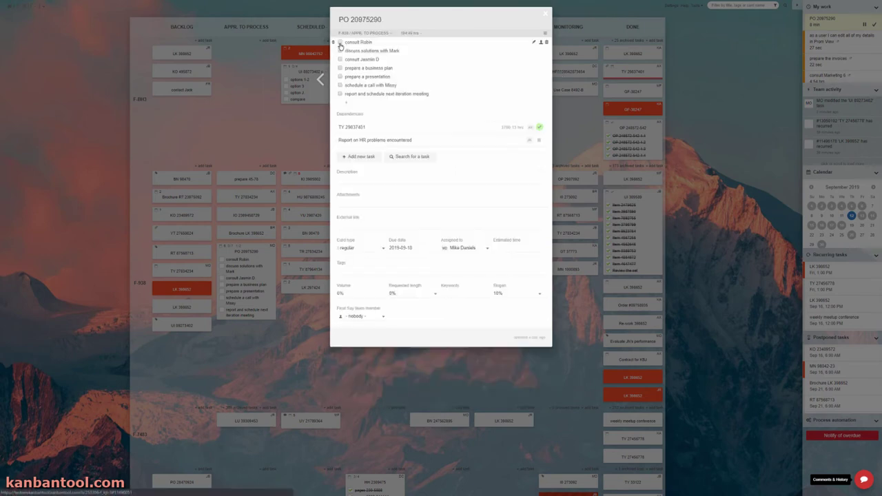
{"action": "left_click", "coordinate": [366, 141]}
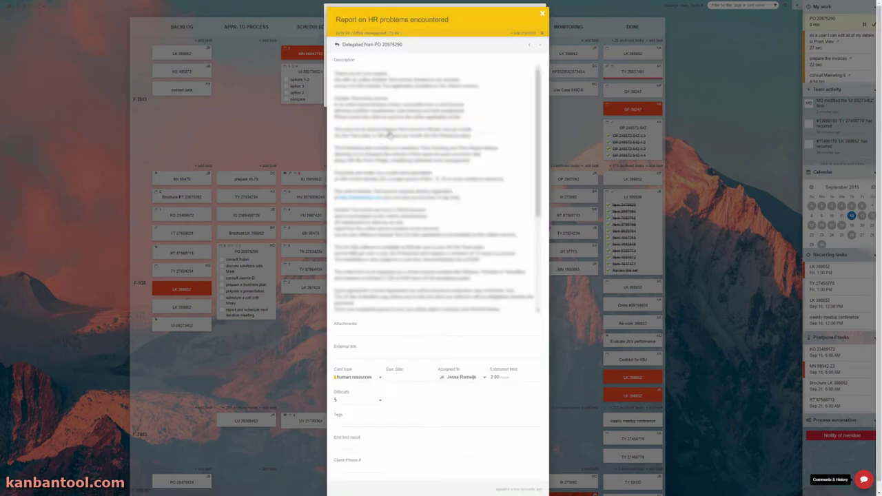
{"action": "left_click", "coordinate": [529, 46]}
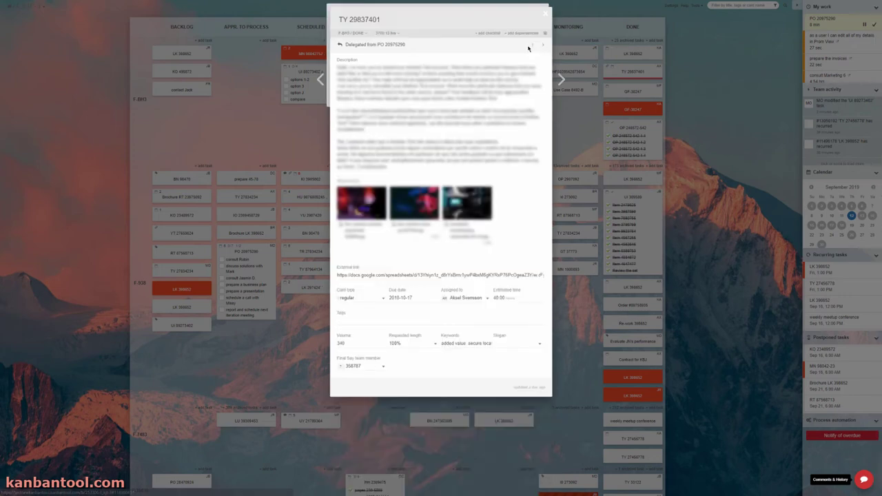
{"action": "left_click", "coordinate": [350, 45]}
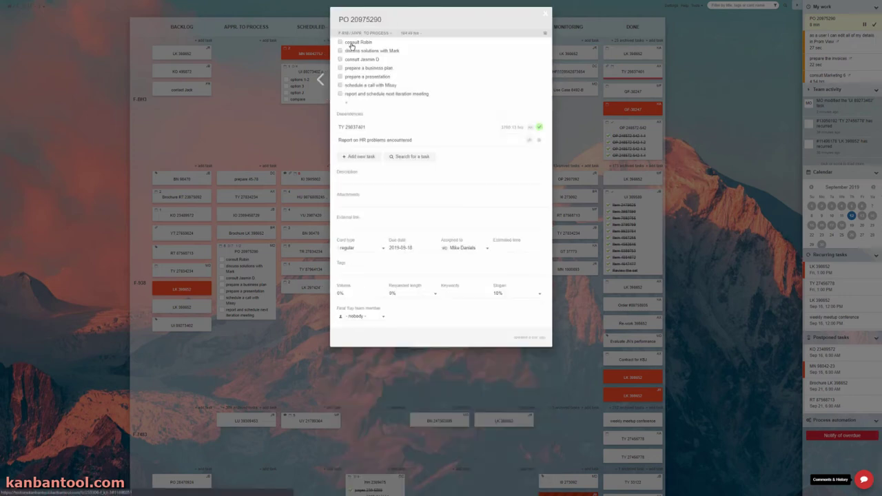
{"action": "left_click", "coordinate": [227, 116]}
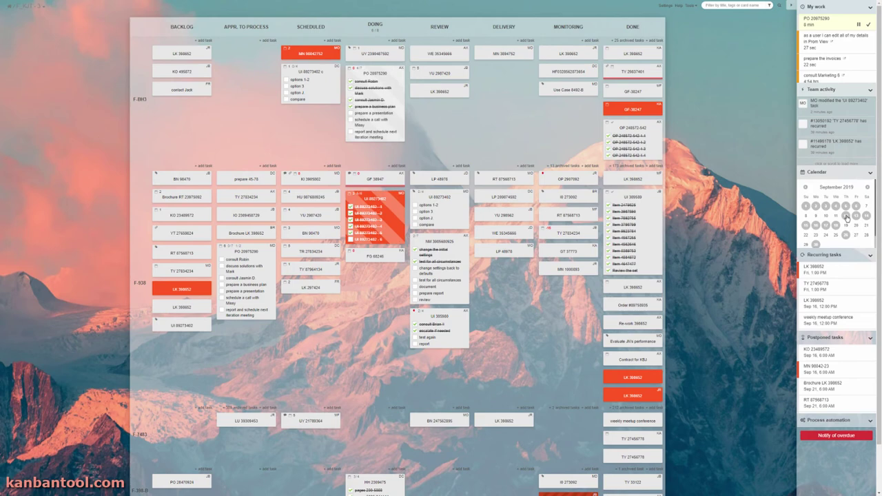
View the tasks due on September 14 and September 15, 2019 in the calendar.
{"action": "left_click", "coordinate": [866, 215]}
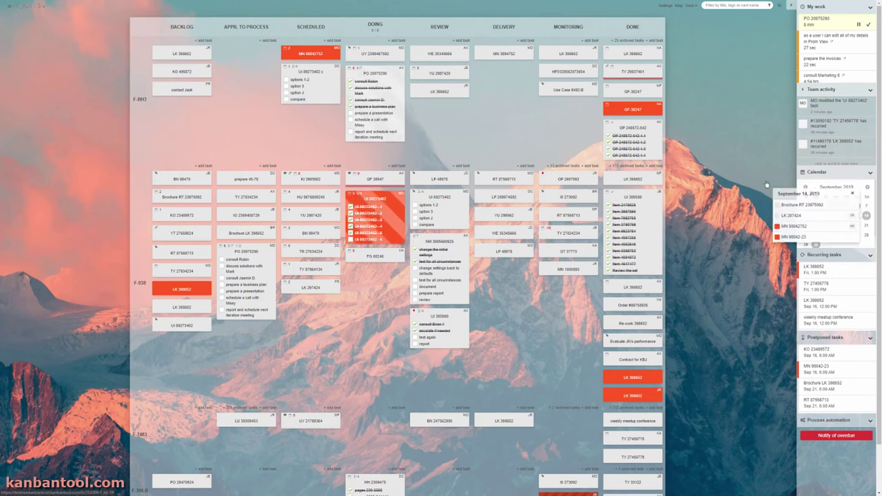
{"action": "left_click", "coordinate": [852, 193]}
{"action": "left_click", "coordinate": [805, 225]}
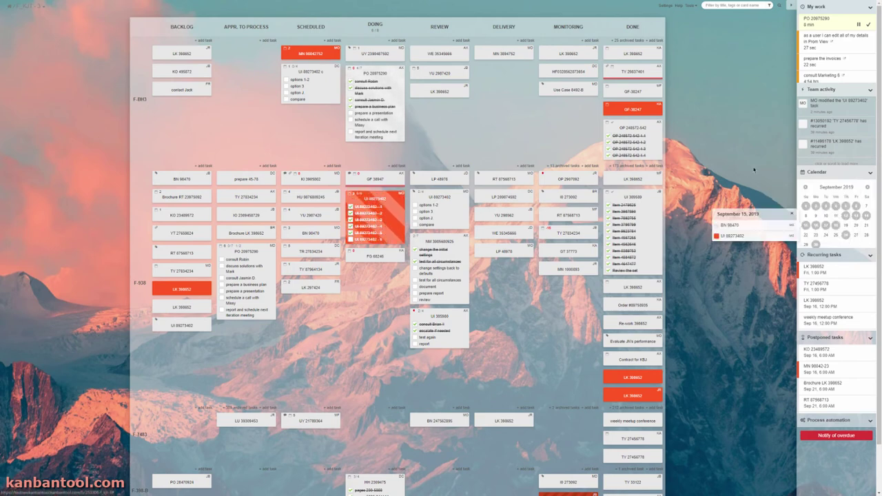
Filter the board to tasks due this week, switch to those due today, and clear the filter.
{"action": "left_click", "coordinate": [769, 5]}
{"action": "left_click", "coordinate": [755, 129]}
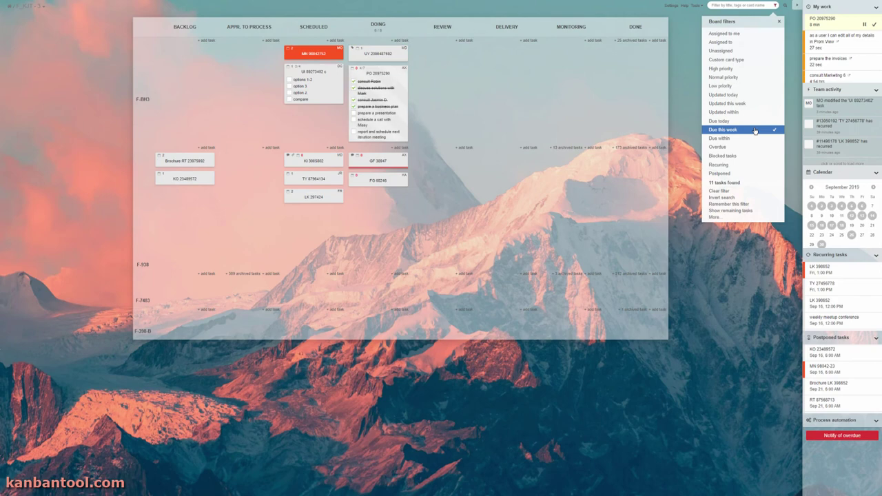
{"action": "left_click", "coordinate": [753, 122]}
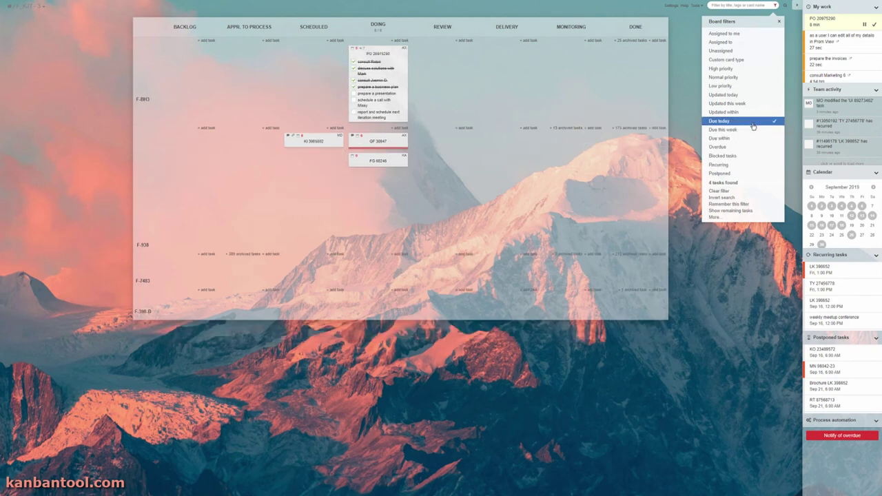
{"action": "left_click", "coordinate": [753, 124]}
Open card PO 20975290 in Doing and close it, and check the time log of card UI 89273402 in Doing.
{"action": "left_click", "coordinate": [359, 74]}
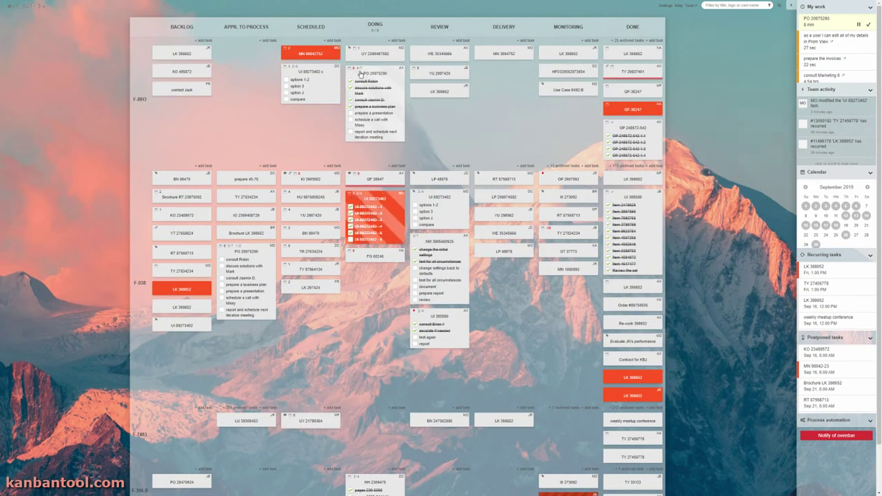
{"action": "key", "text": "Escape"}
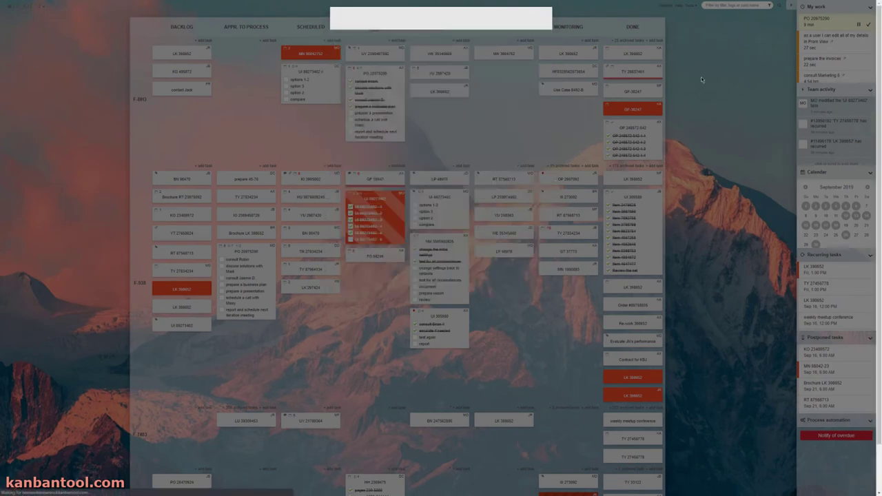
{"action": "left_click", "coordinate": [370, 198]}
{"action": "left_click", "coordinate": [385, 33]}
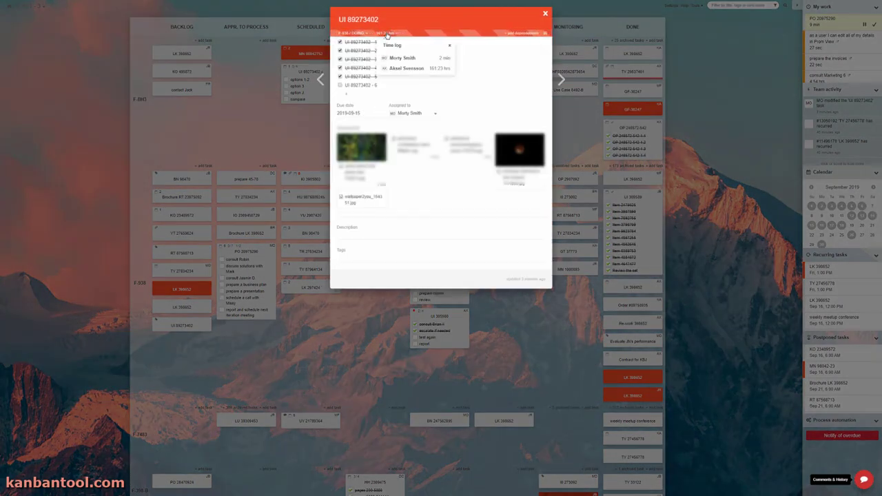
{"action": "left_click", "coordinate": [712, 142]}
Expand the My work list and browse through its tasks and their tracked times.
{"action": "scroll", "coordinate": [397, 249], "scroll_direction": "down", "scroll_amount": 1}
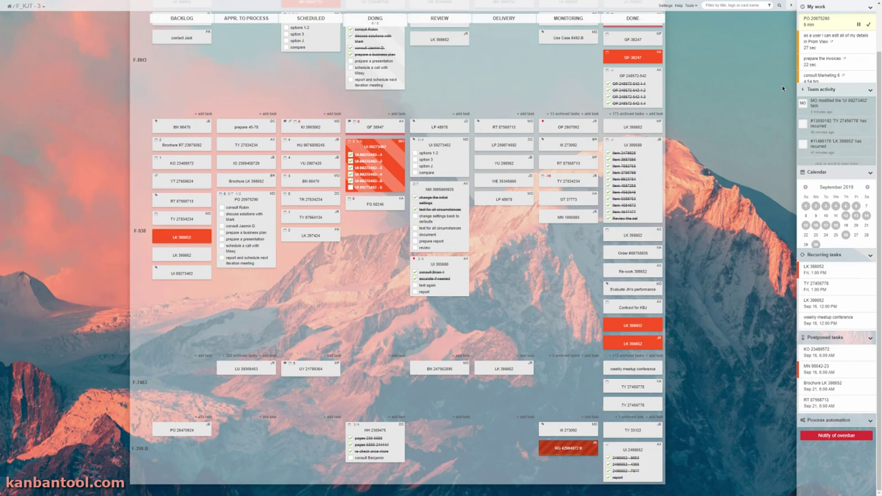
{"action": "left_click", "coordinate": [851, 122]}
{"action": "scroll", "coordinate": [829, 138], "scroll_direction": "down", "scroll_amount": 3}
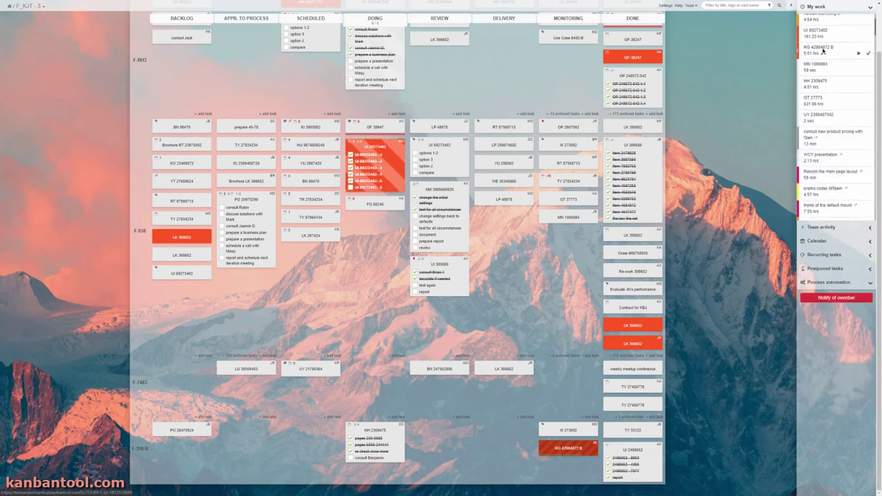
{"action": "scroll", "coordinate": [829, 152], "scroll_direction": "down", "scroll_amount": 10}
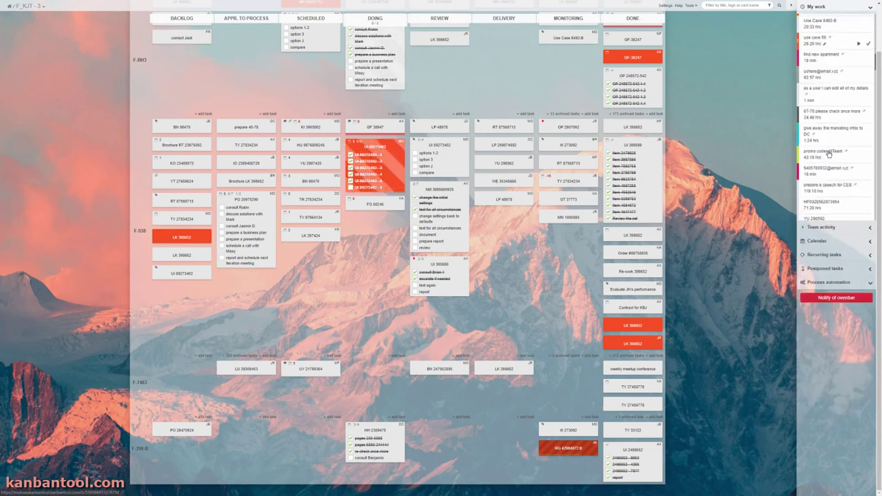
{"action": "scroll", "coordinate": [829, 153], "scroll_direction": "down", "scroll_amount": 3}
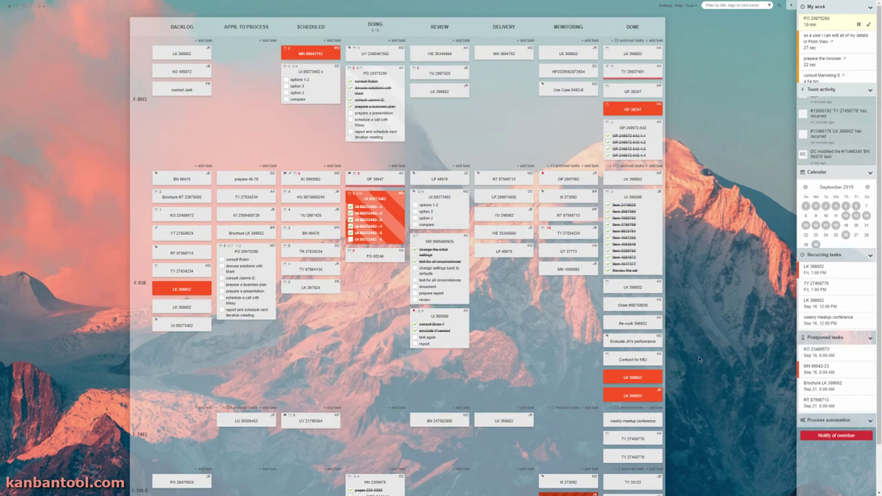
Collapse the F-398-B swimlane on the board.
{"action": "left_click", "coordinate": [139, 429]}
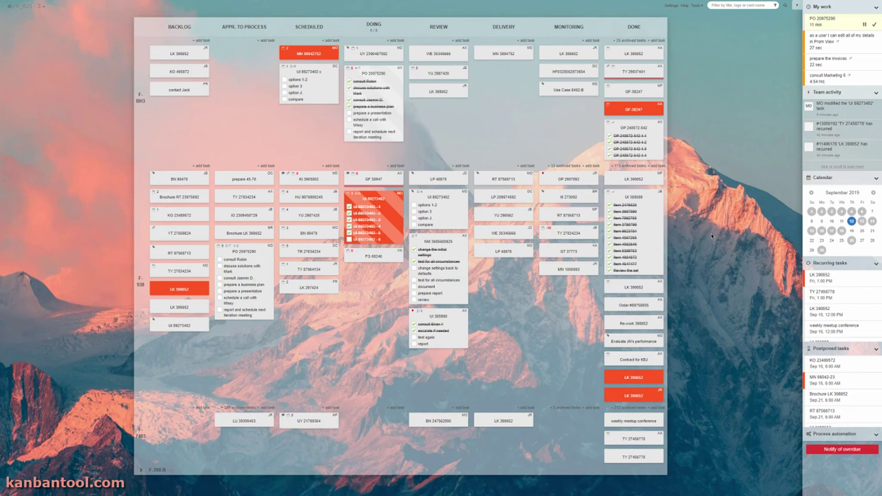
Look through the board's available and enabled Power-Ups, and return to the board.
{"action": "left_click", "coordinate": [350, 113]}
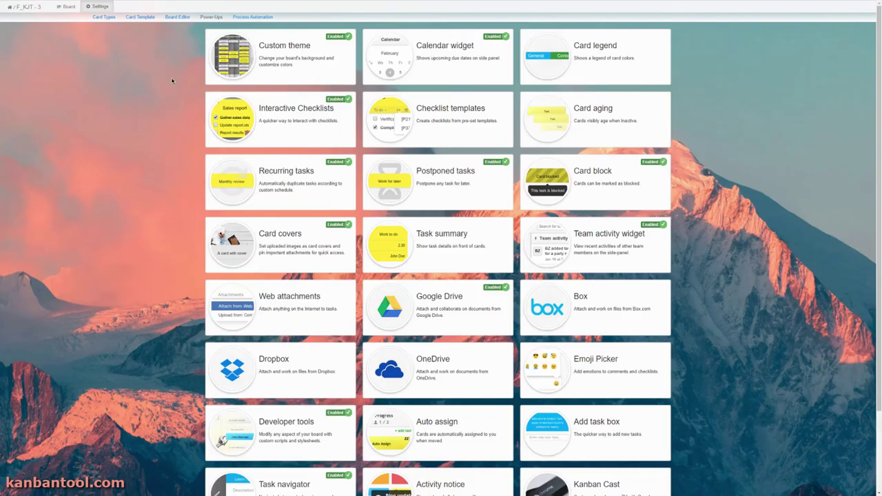
{"action": "scroll", "coordinate": [170, 82], "scroll_direction": "down", "scroll_amount": 3}
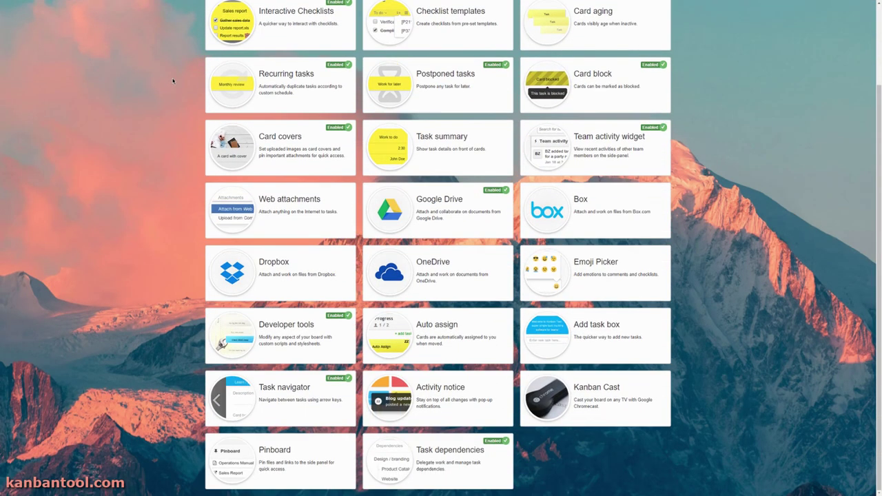
{"action": "scroll", "coordinate": [159, 69], "scroll_direction": "up", "scroll_amount": 3}
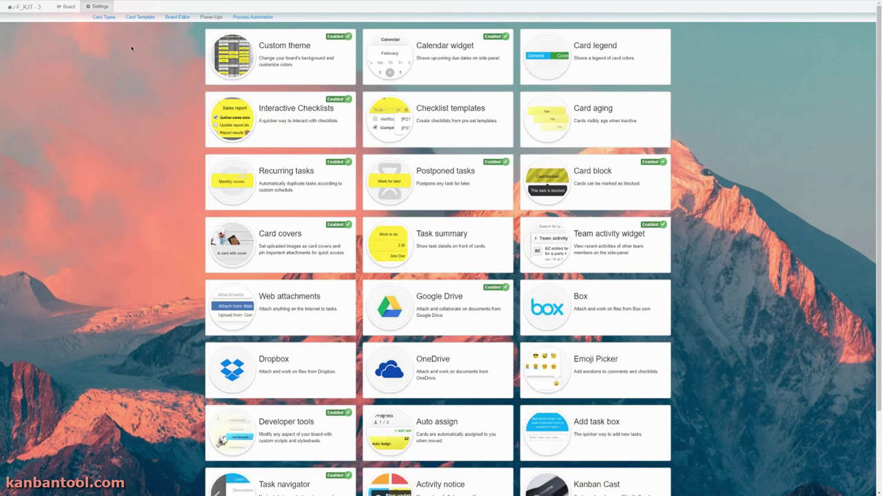
{"action": "left_click", "coordinate": [64, 7]}
Collapse the F-938, F-7483 and F-398-B swimlanes, and expand F-7483 and F-938 again.
{"action": "left_click", "coordinate": [138, 290]}
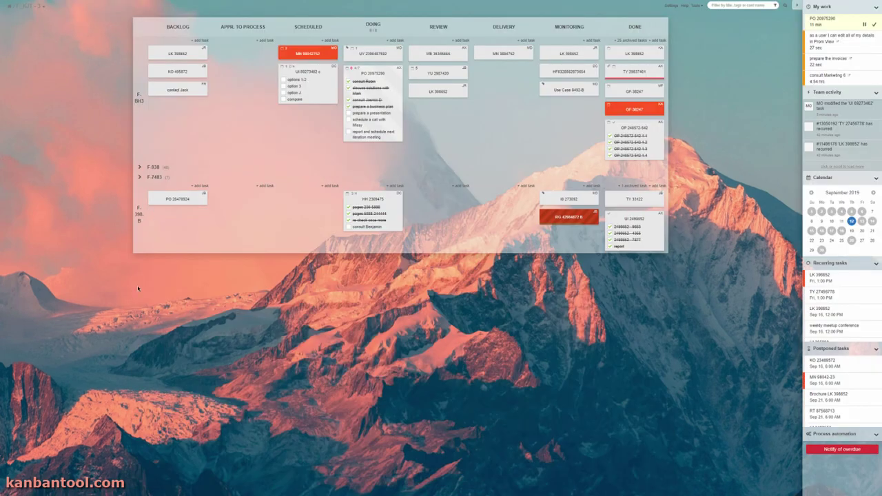
{"action": "left_click", "coordinate": [141, 240]}
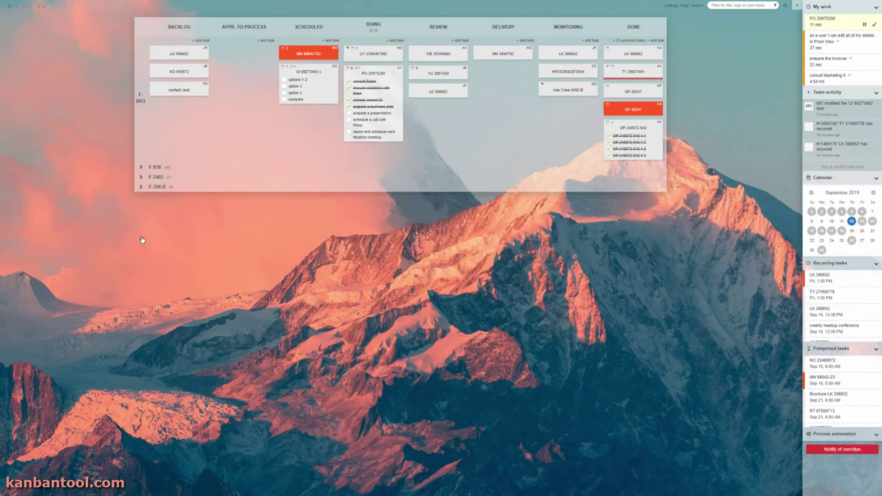
{"action": "left_click", "coordinate": [166, 177]}
{"action": "left_click", "coordinate": [165, 167]}
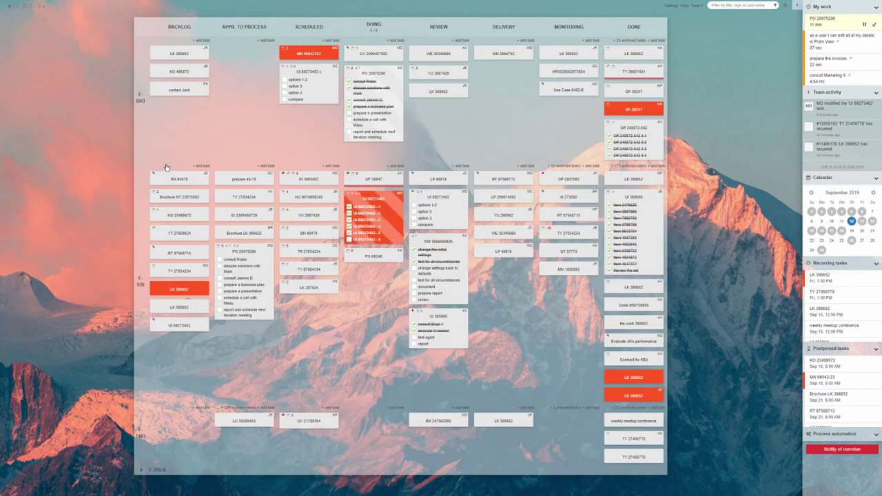